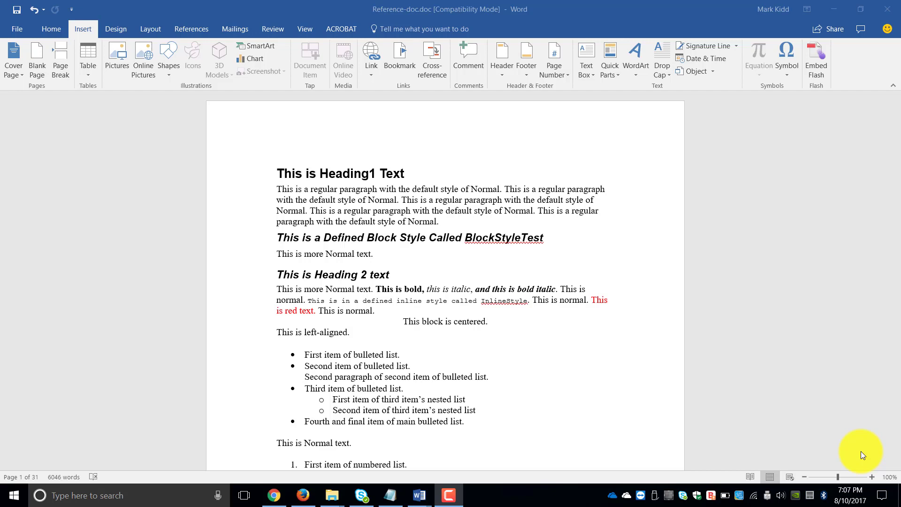
Select the line 'This is more Normal text.' and show the Link menu of recent targets
left_click(895, 214)
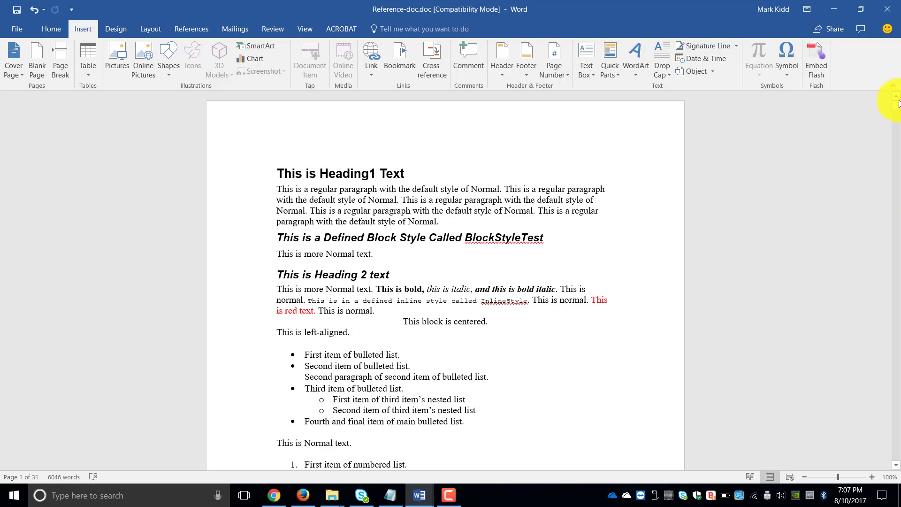
mouse_move(899, 108)
left_mouse_down()
mouse_move(899, 328)
mouse_move(895, 100)
left_mouse_up()
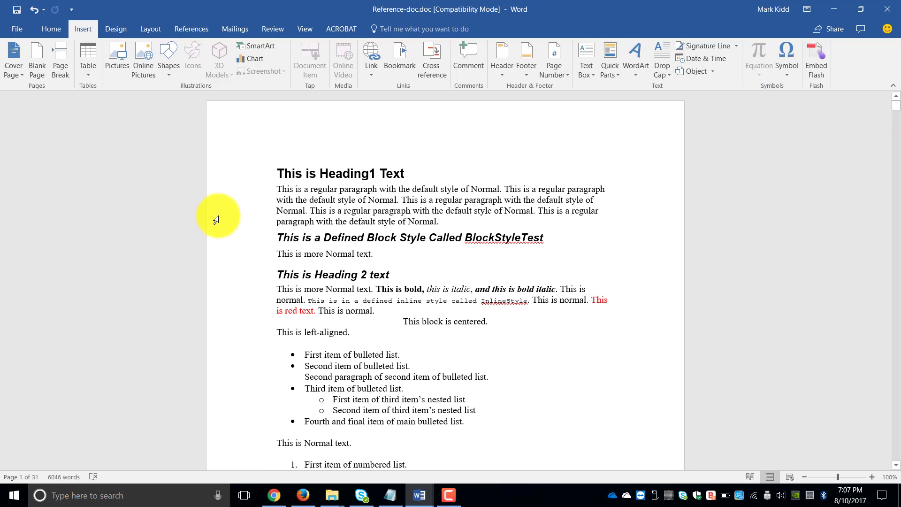
left_click(328, 193)
left_click(275, 168)
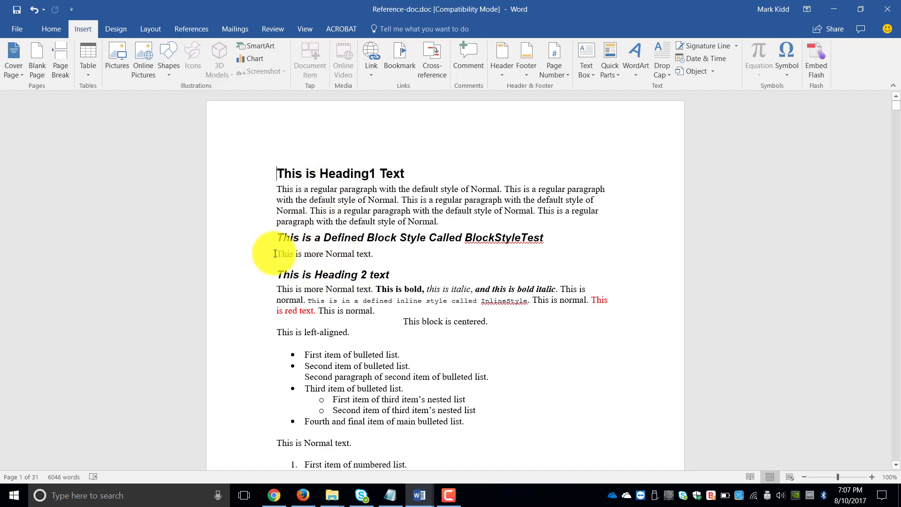
left_click_drag(276, 254, 400, 257)
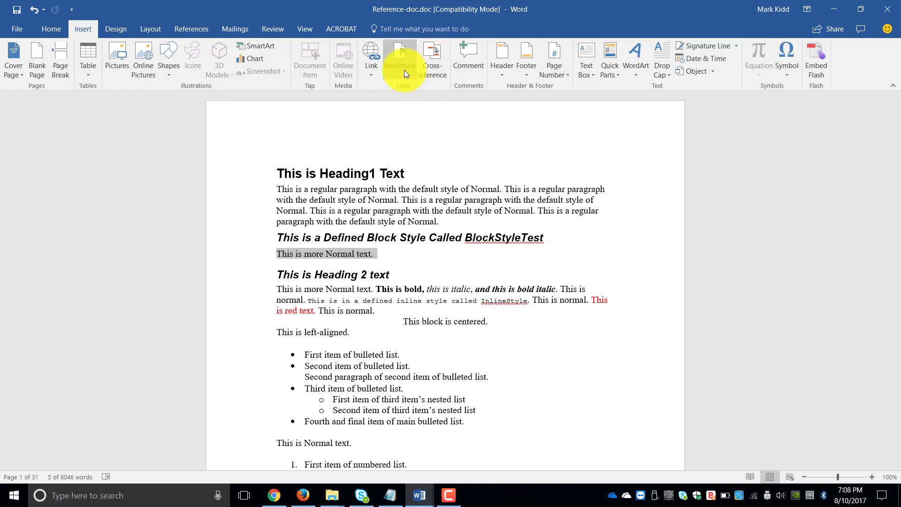
left_click(373, 72)
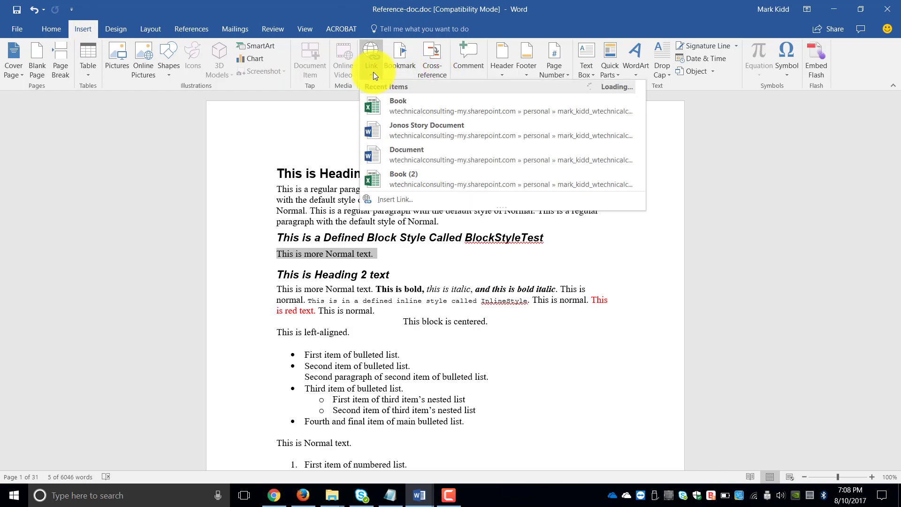
left_click(396, 199)
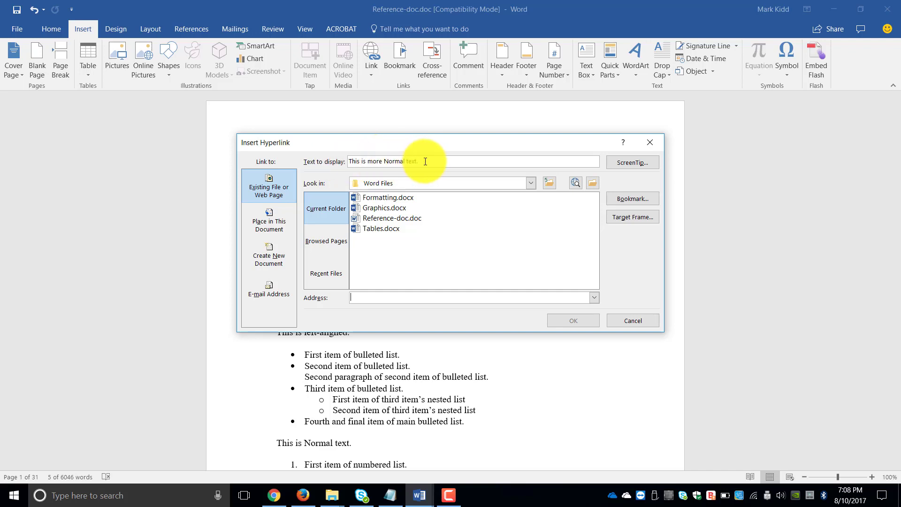
left_click_drag(428, 162, 346, 161)
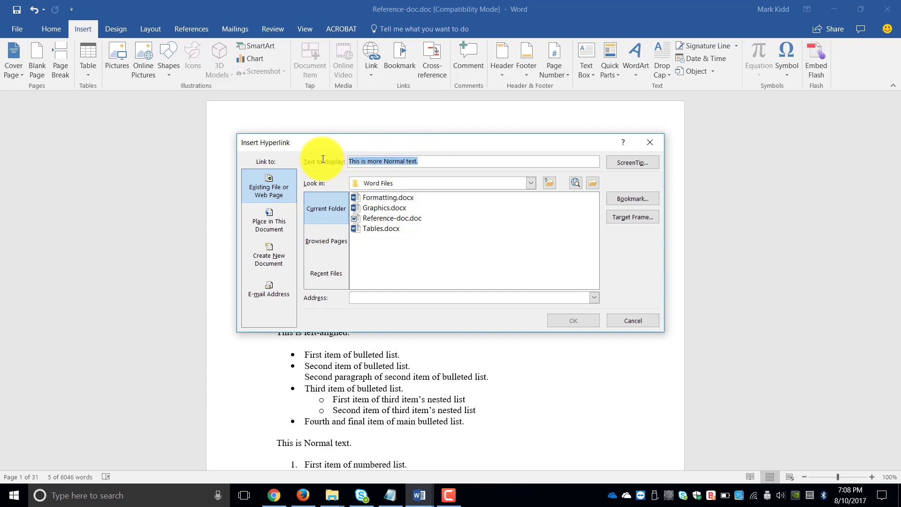
type("Lin")
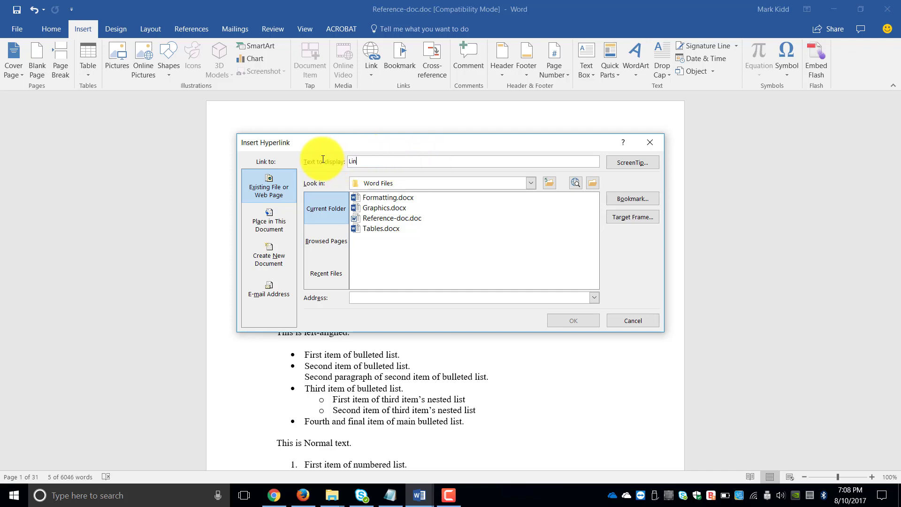
type("k to website: Google")
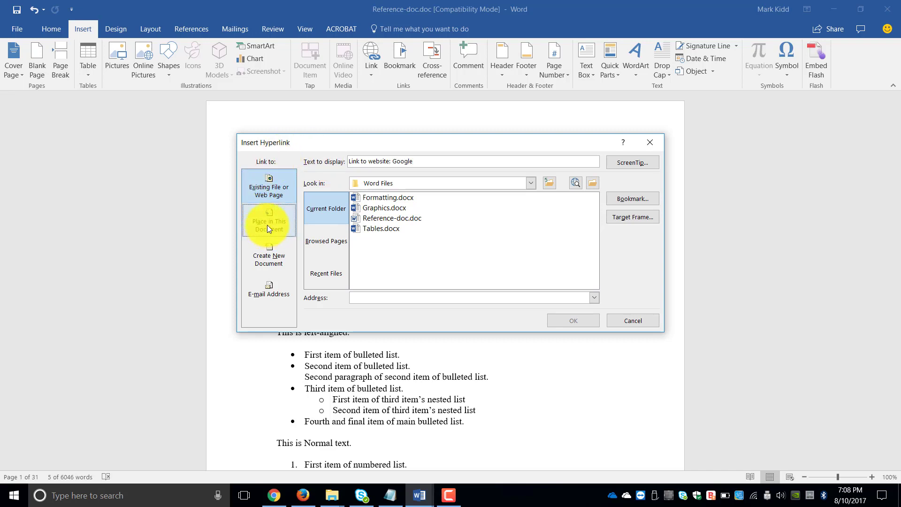
left_click(288, 194)
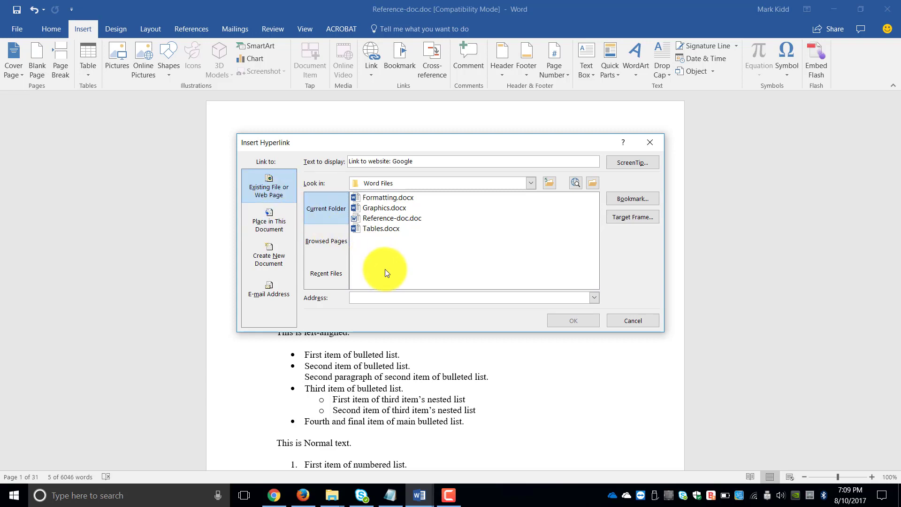
left_click(366, 295)
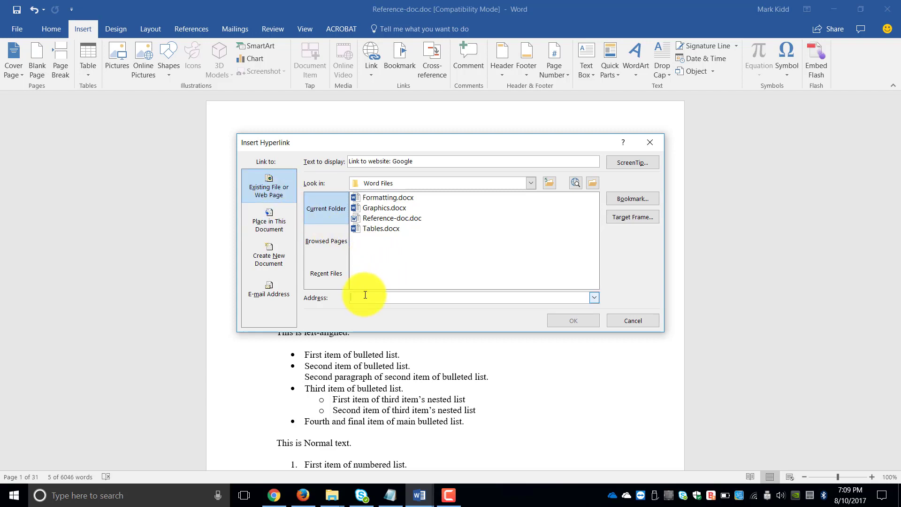
type("www.google.com")
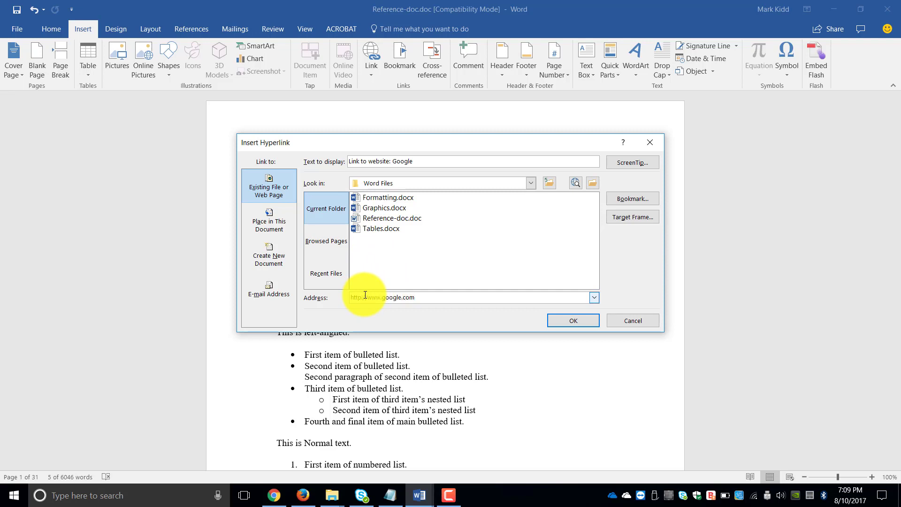
left_click(567, 319)
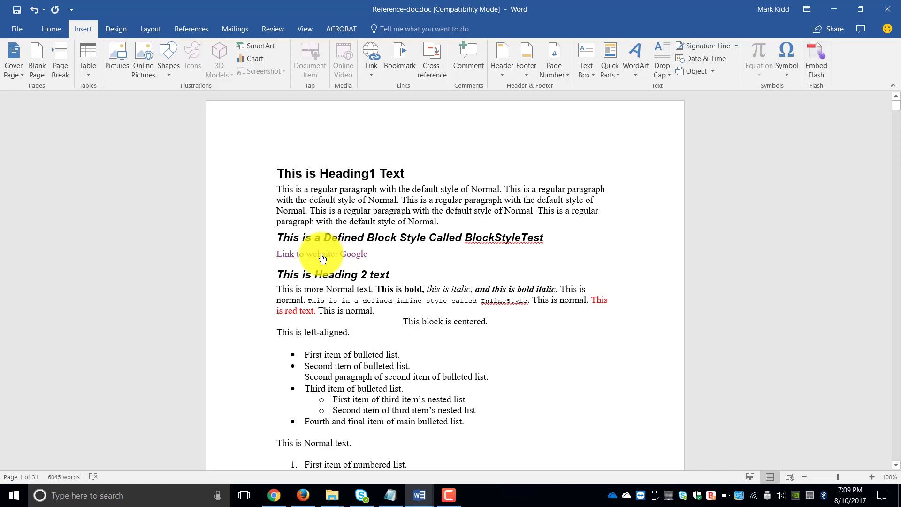
Follow the Google link in the browser, then return to the Reference-doc window
left_click(322, 255, "ctrl")
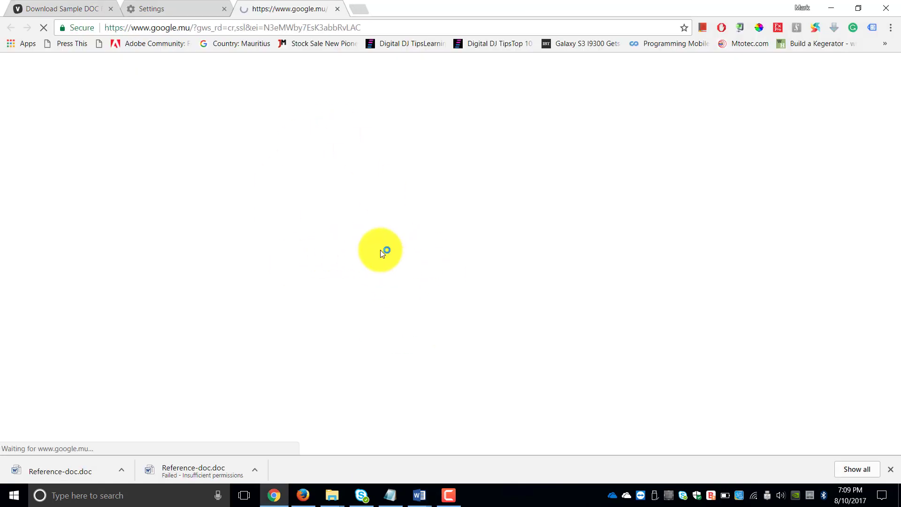
mouse_move(420, 494)
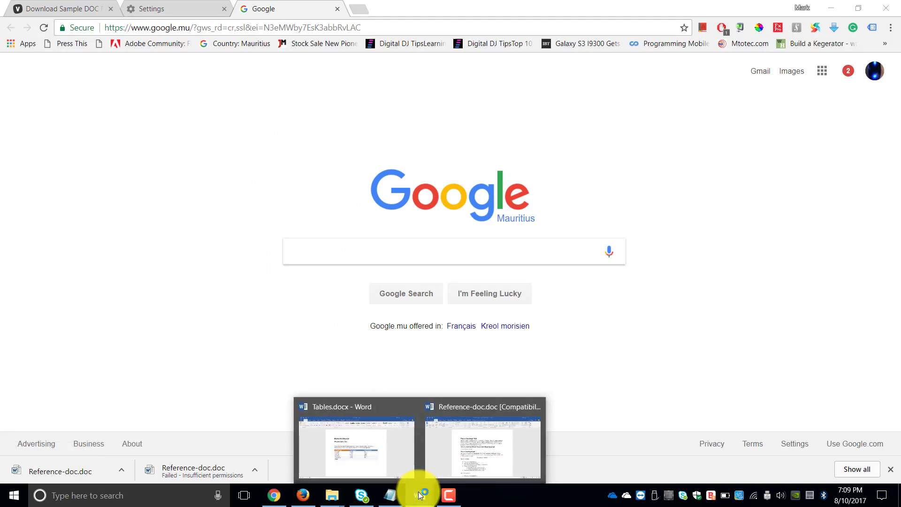
left_click(484, 446)
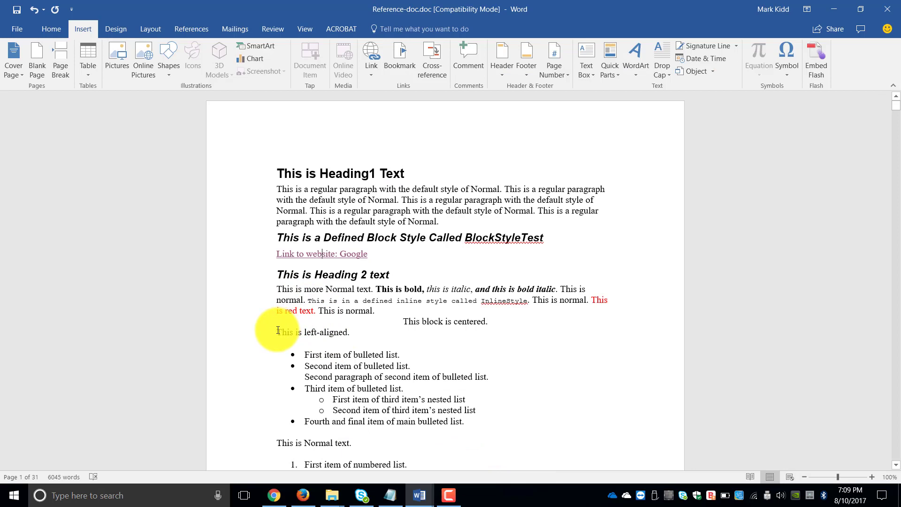
Replace 'This is left-aligned.' with a 'Link: Formatting document' hyperlink to Formatting.docx
left_click_drag(278, 330, 375, 335)
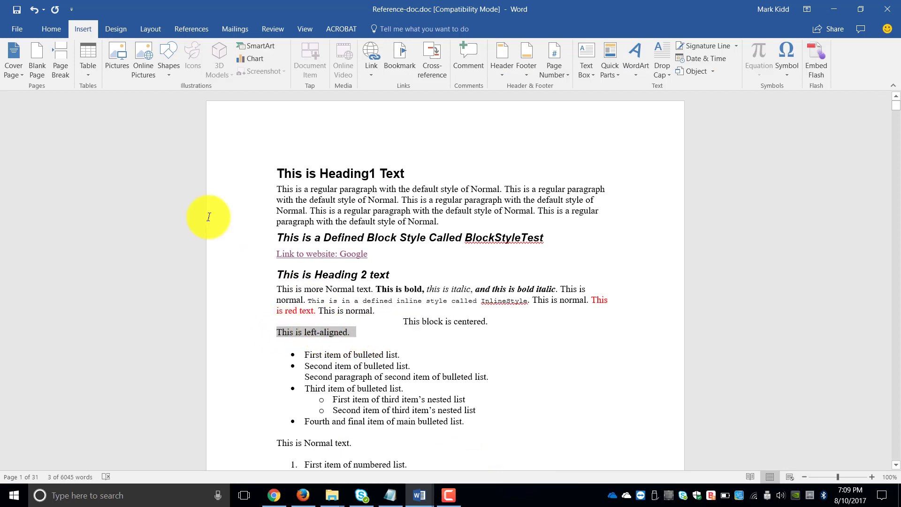
left_click(373, 75)
left_click(397, 200)
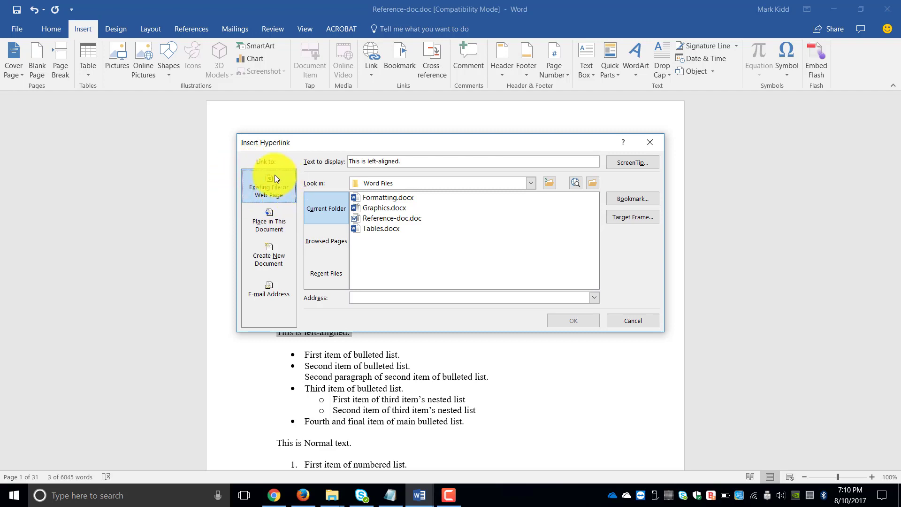
left_click(380, 198)
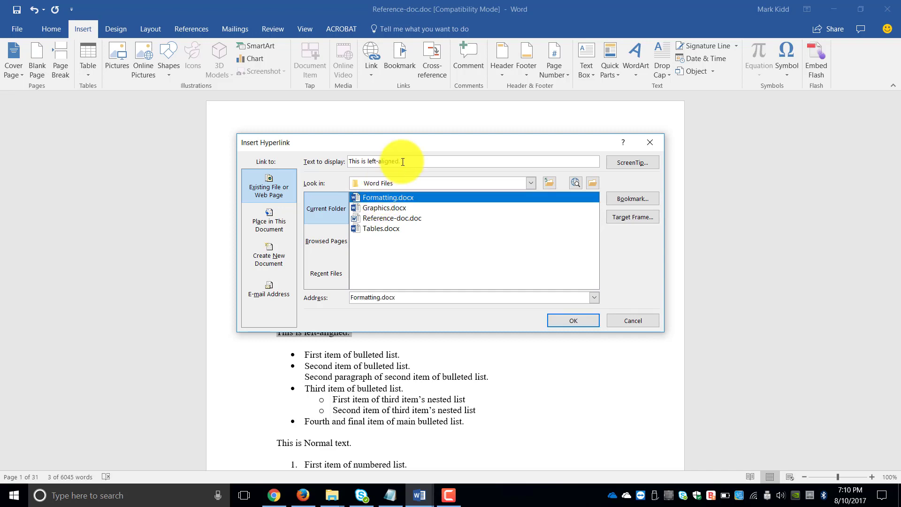
left_click_drag(402, 161, 312, 160)
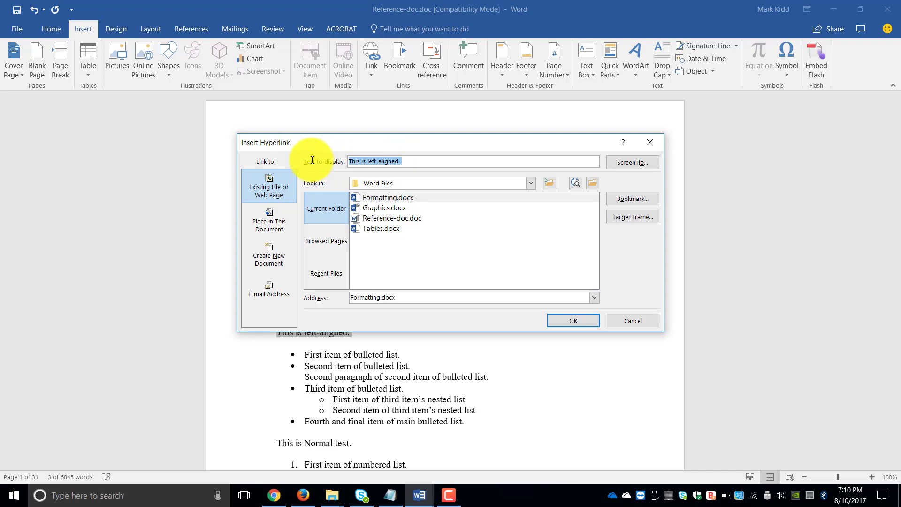
type("Link: ")
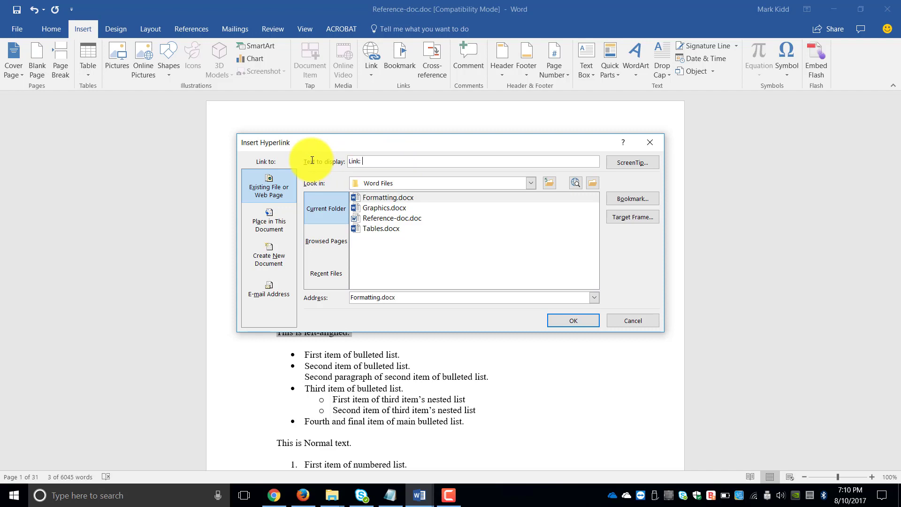
type("Formatting document")
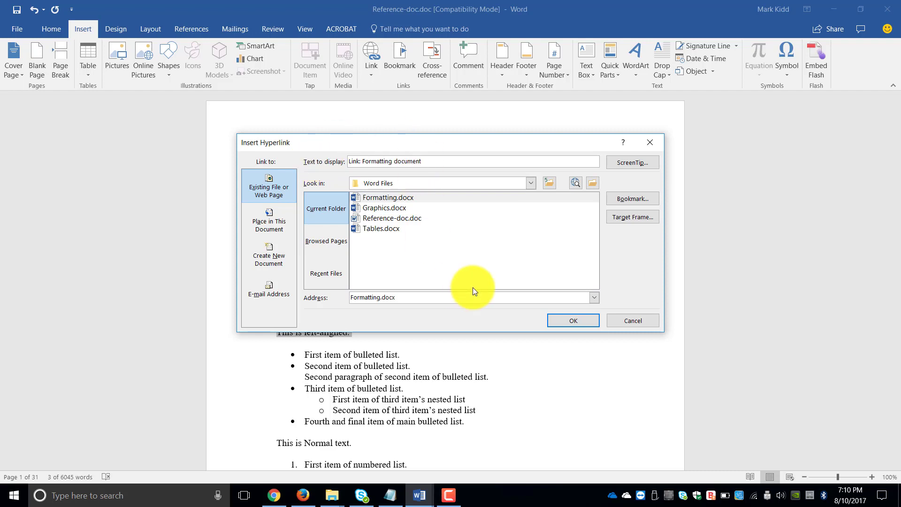
left_click(574, 324)
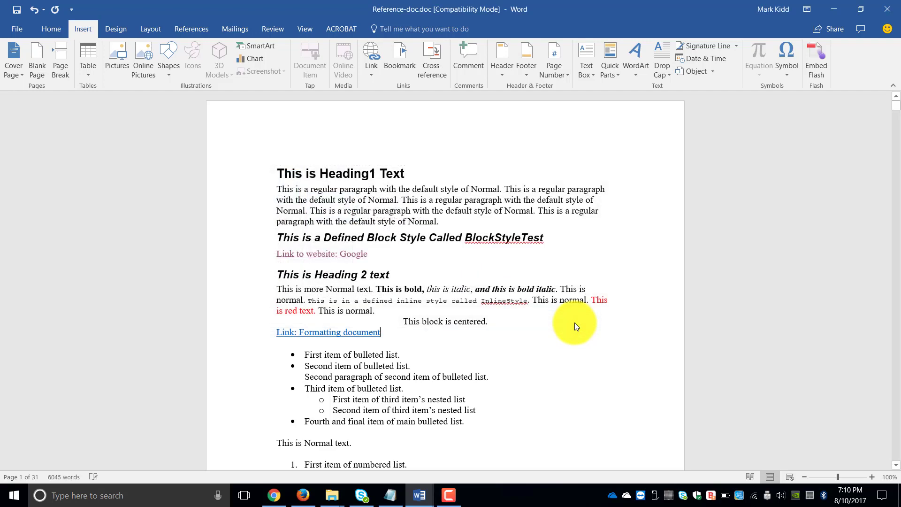
Ctrl+click the 'Link: Formatting document' hyperlink to bring up the security notice
mouse_move(370, 332)
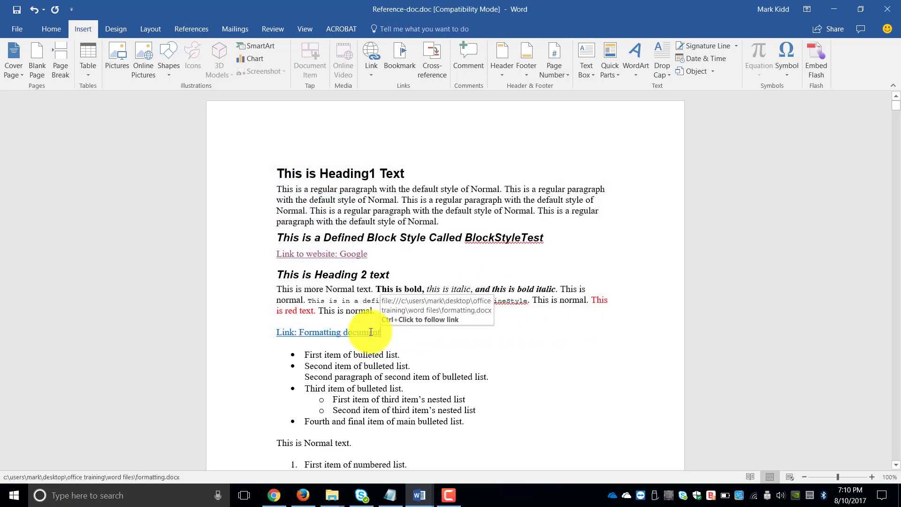
left_click(370, 332, "ctrl")
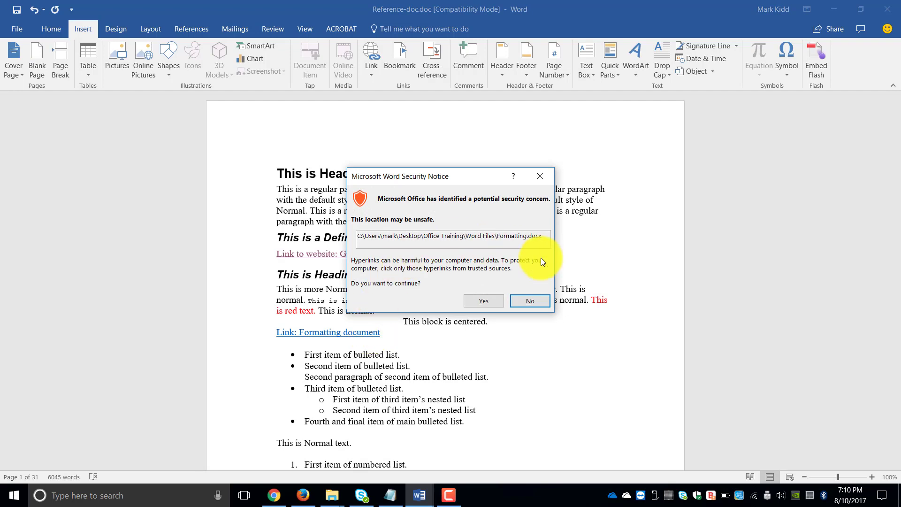
Allow Formatting.docx to open, return to Reference-doc, and select 'This is Normal text.'
left_click(478, 300)
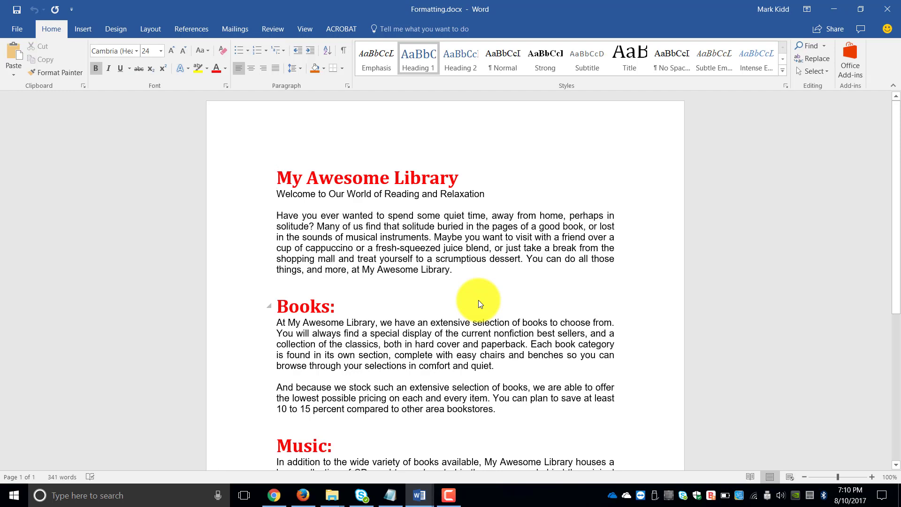
mouse_move(421, 492)
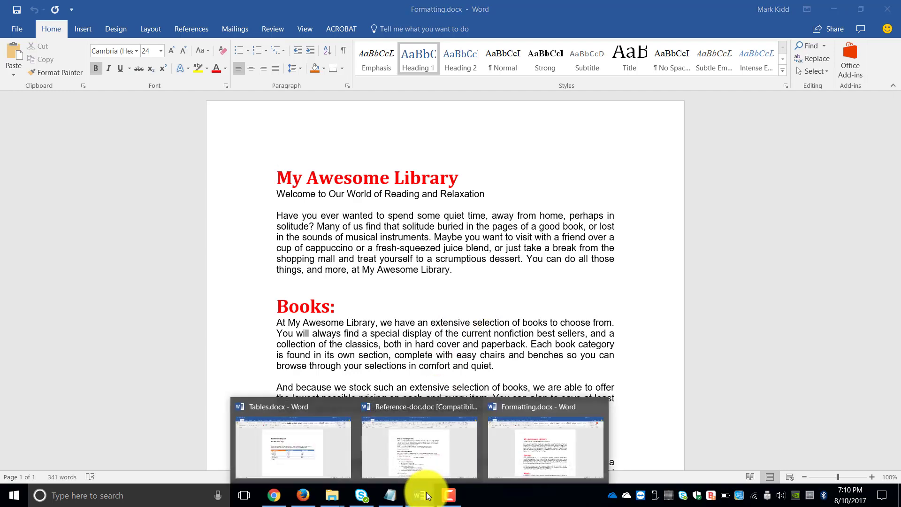
left_click(421, 430)
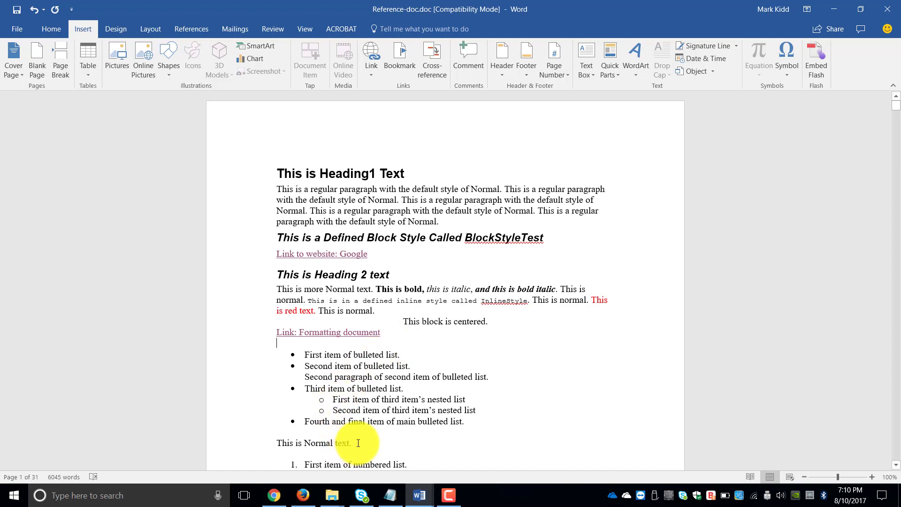
left_click_drag(358, 442, 281, 443)
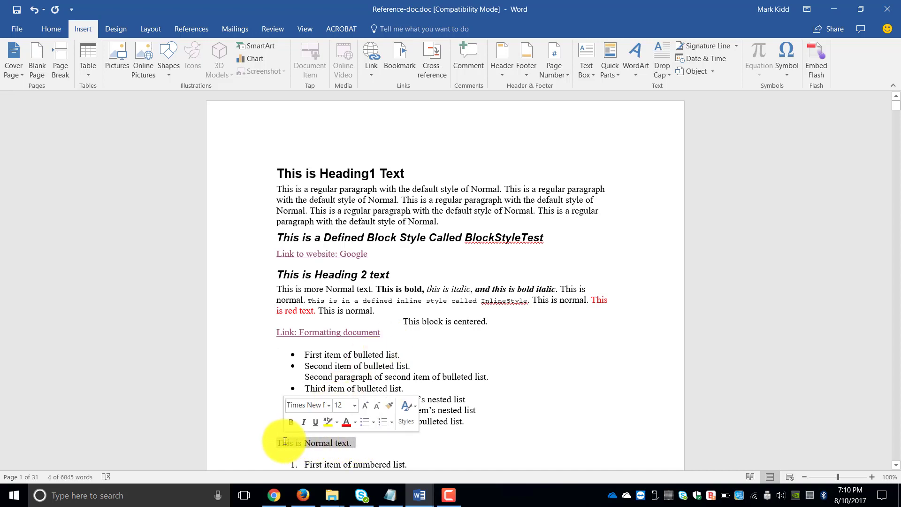
Scroll down and bring up the hyperlink dialog for the 'This is Normal text.' line
left_click(896, 465)
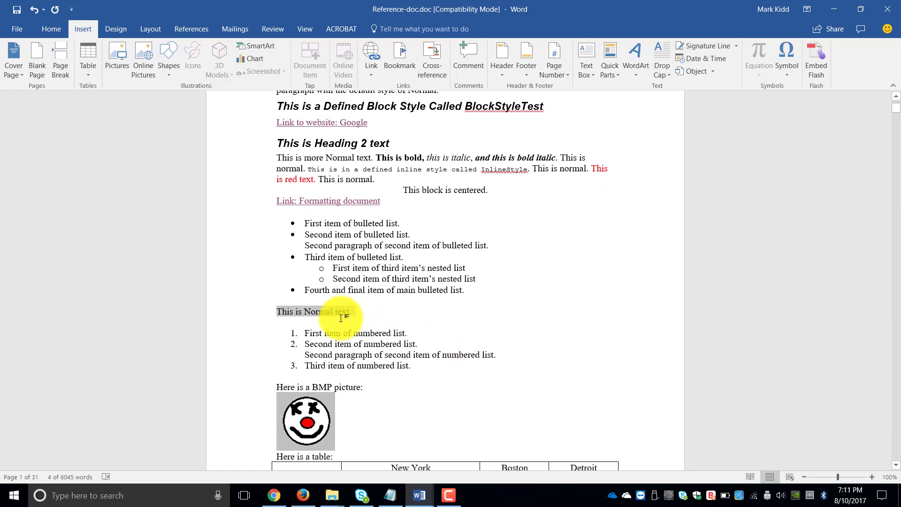
right_click(329, 311)
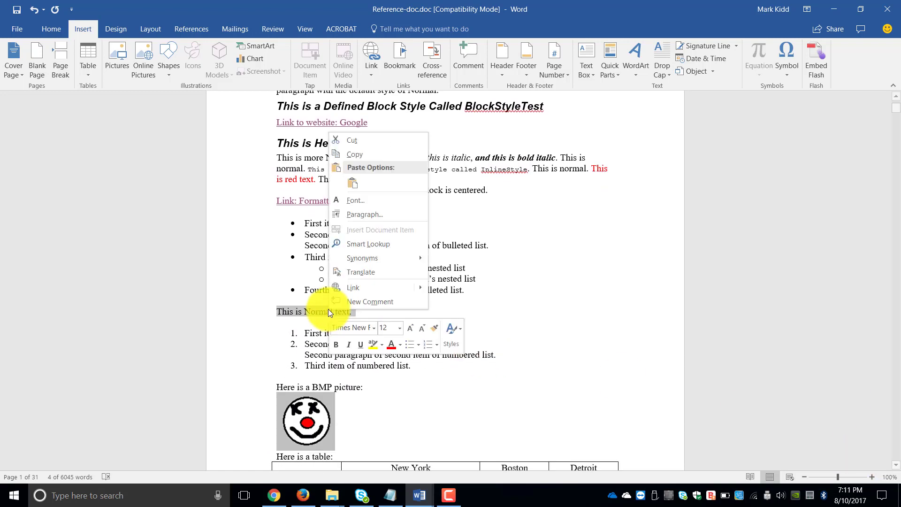
left_click(388, 286)
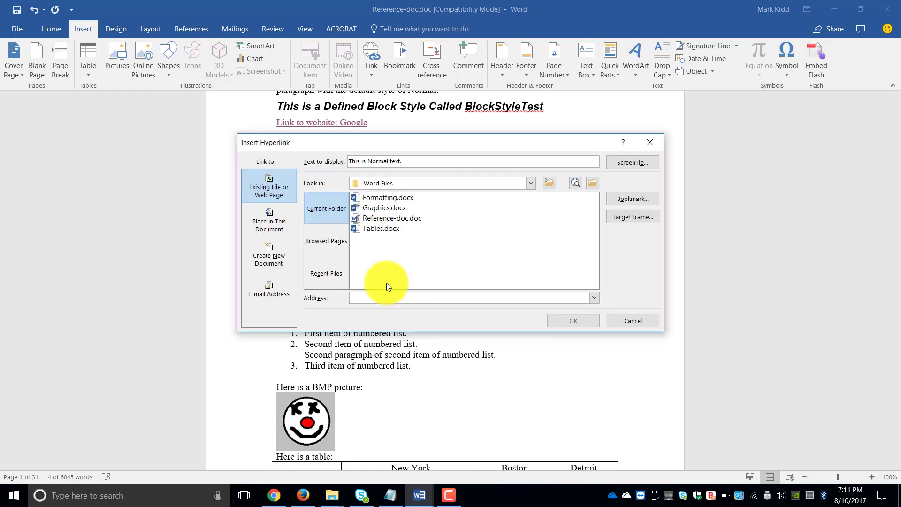
Link the line to the last 'This is Heading1 Text', displaying 'Click here for the last section'
left_click(272, 218)
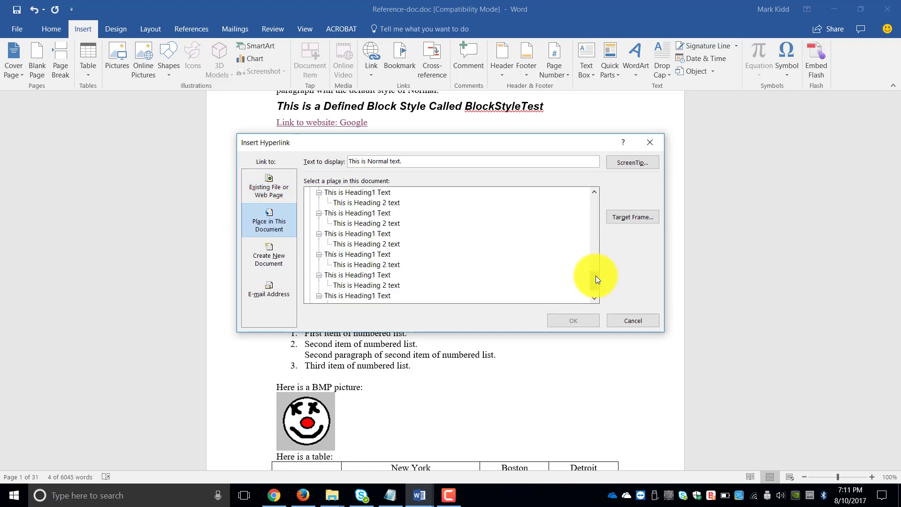
left_click_drag(595, 281, 595, 295)
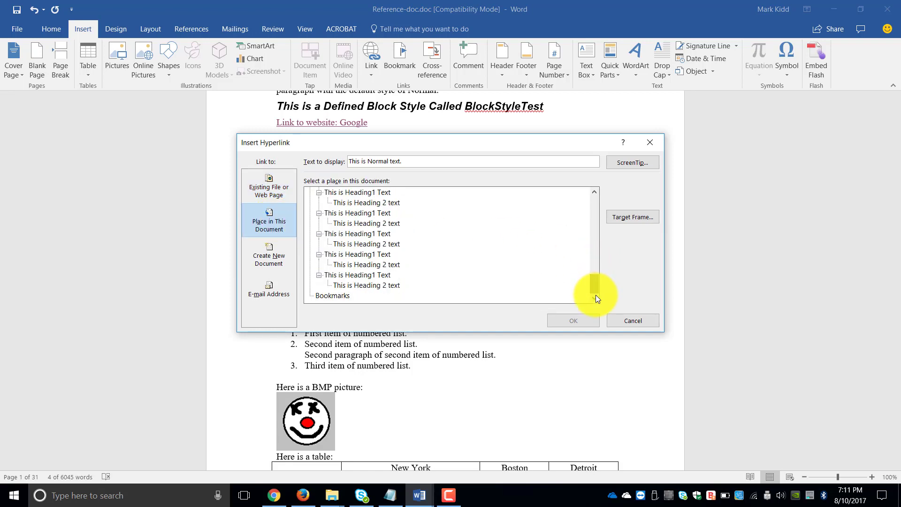
left_click(362, 277)
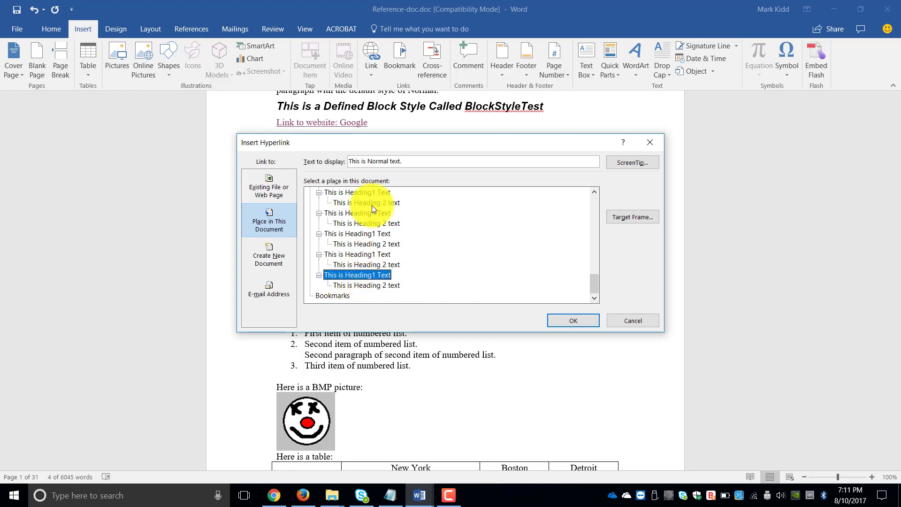
left_click_drag(413, 161, 336, 159)
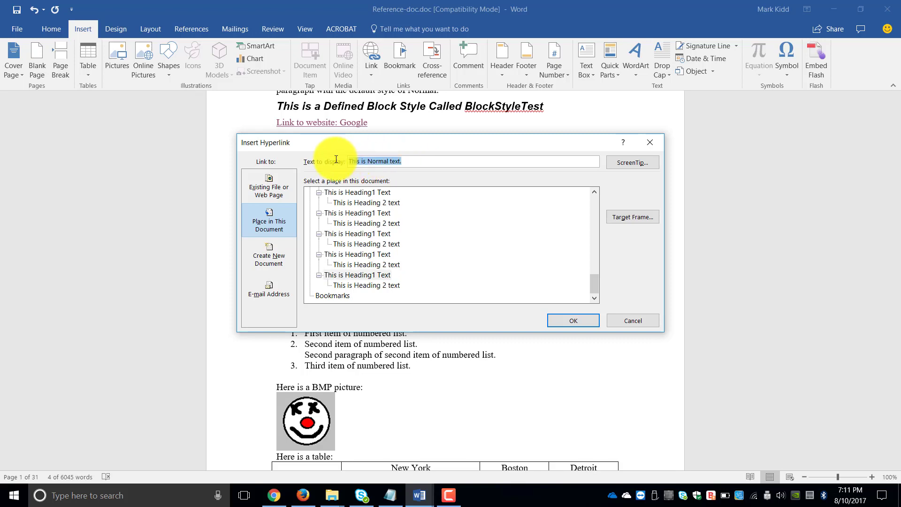
type("Click here for the last sectio")
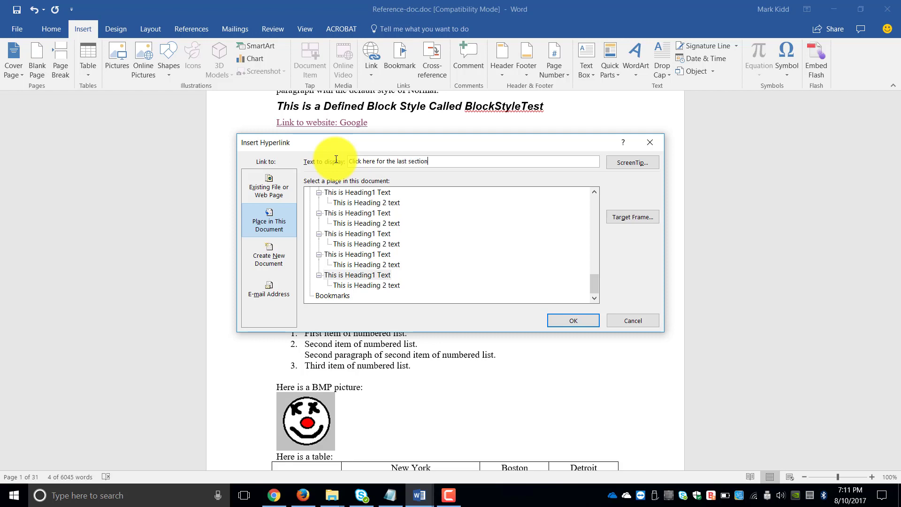
type("n")
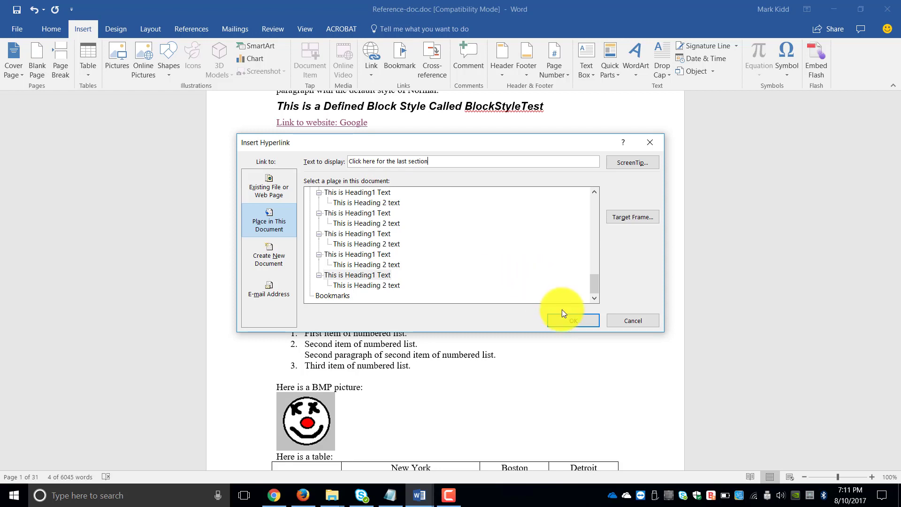
left_click(567, 321)
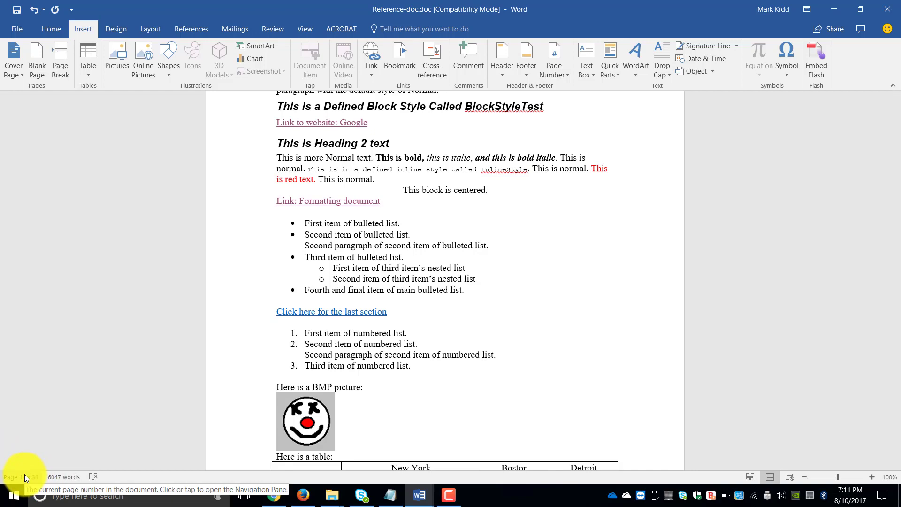
Test the section link, then scroll back to the Heading1 Text below the page-2 animal totals table
left_click(341, 312, "ctrl")
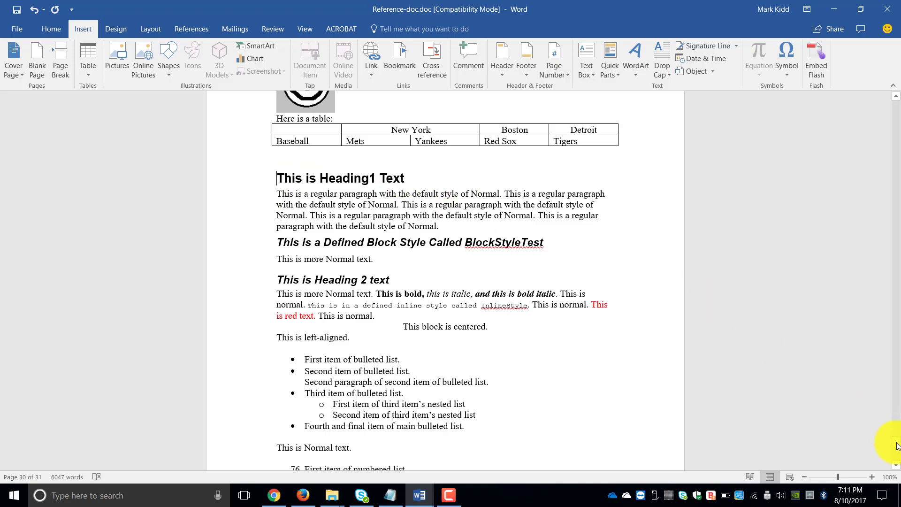
left_click_drag(897, 445, 887, 90)
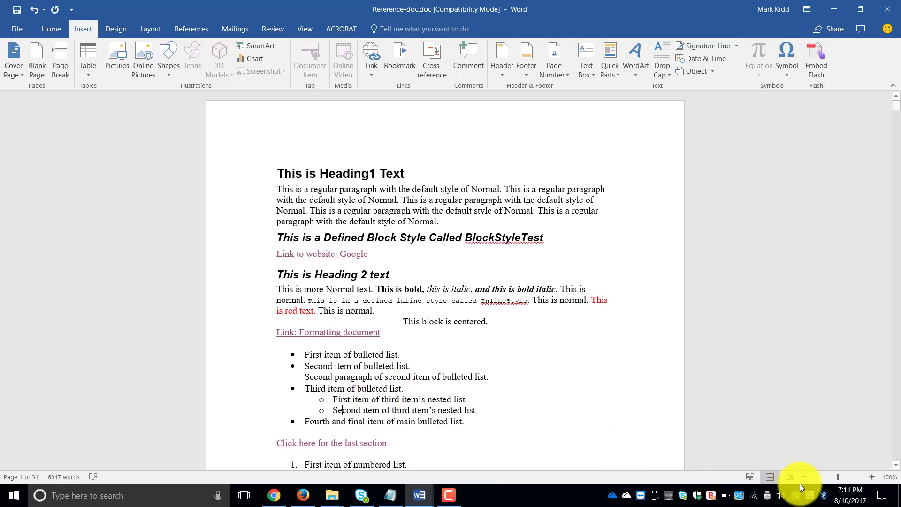
left_click(896, 465)
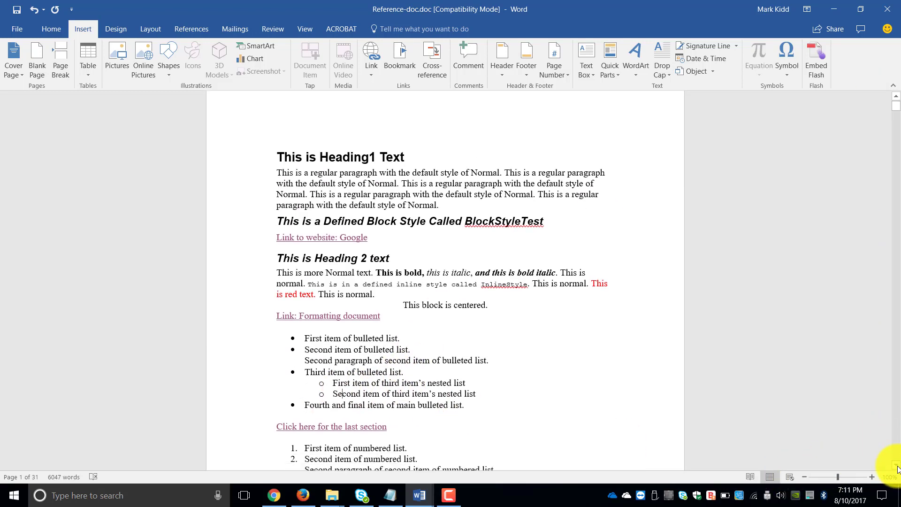
left_click_drag(897, 468, 897, 467)
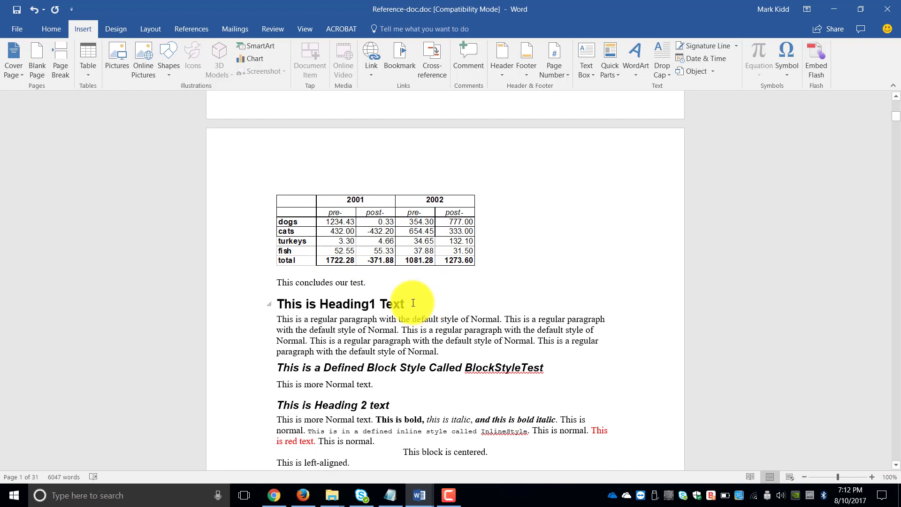
Select the page-2 'This is Heading1 Text' heading and view the Create New Document link options
left_click_drag(410, 305, 272, 297)
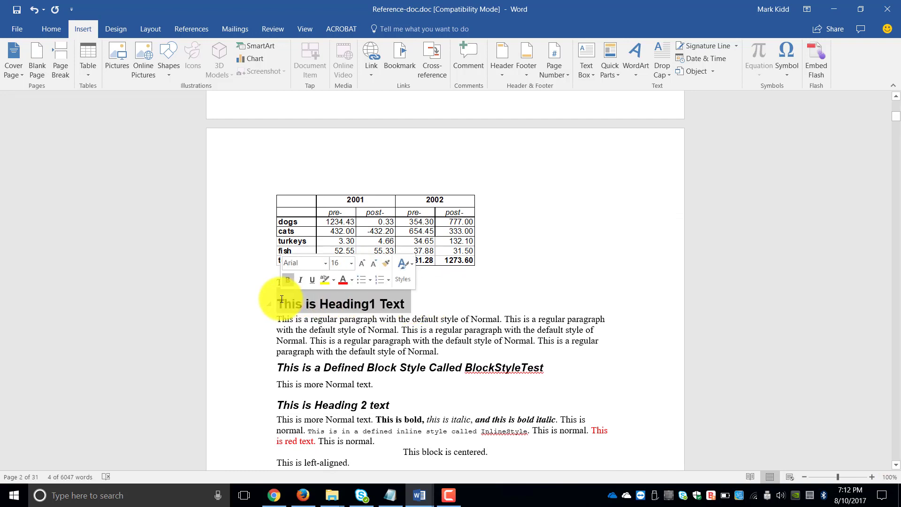
right_click(280, 299)
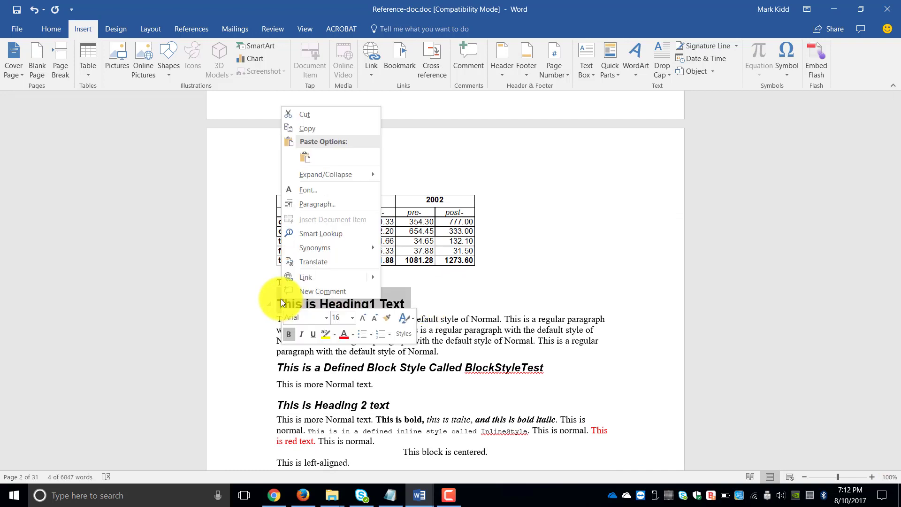
left_click(327, 278)
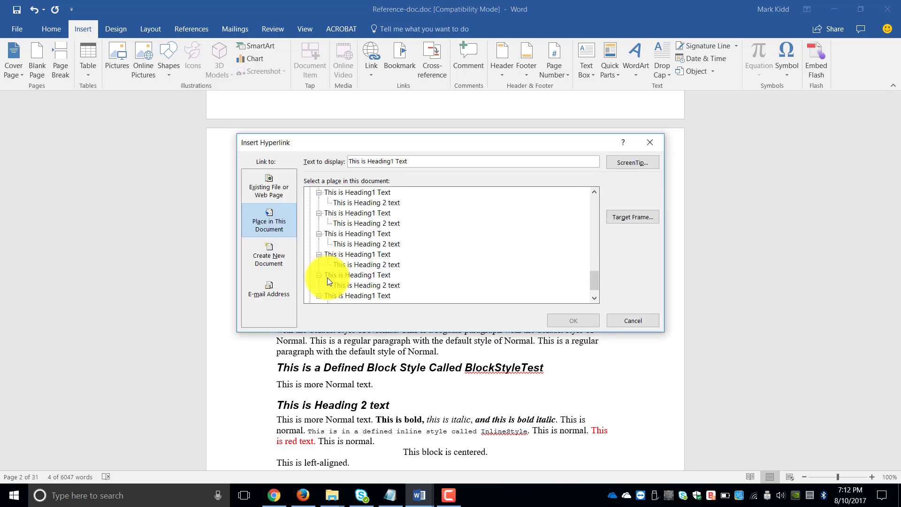
left_click(270, 262)
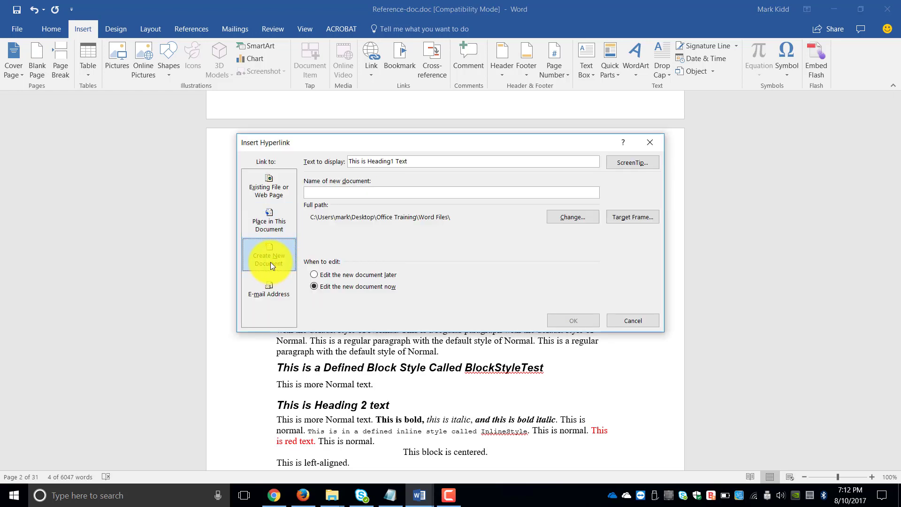
Make the heading an e-mail link showing 'Click here to email us', with the company address and subject 'Query from document'
left_click(272, 286)
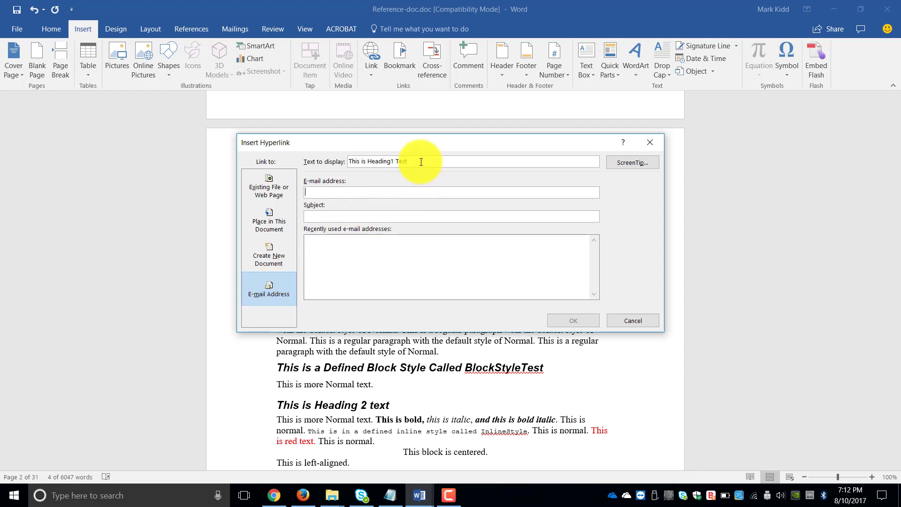
left_click_drag(422, 161, 321, 161)
type("C")
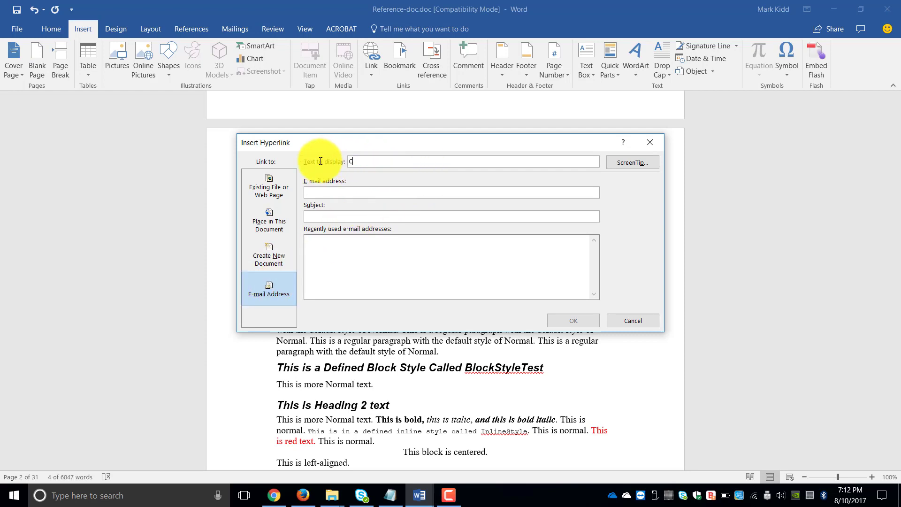
type("lick here to email us")
left_click(312, 190)
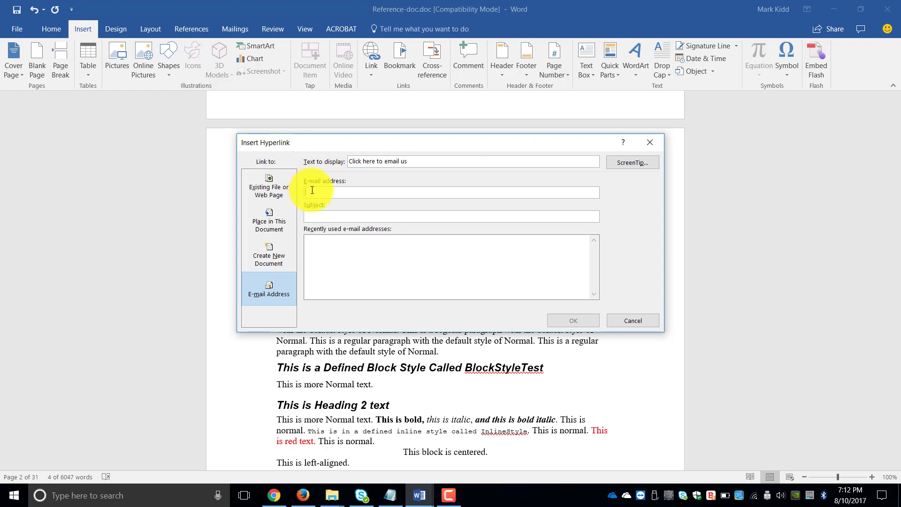
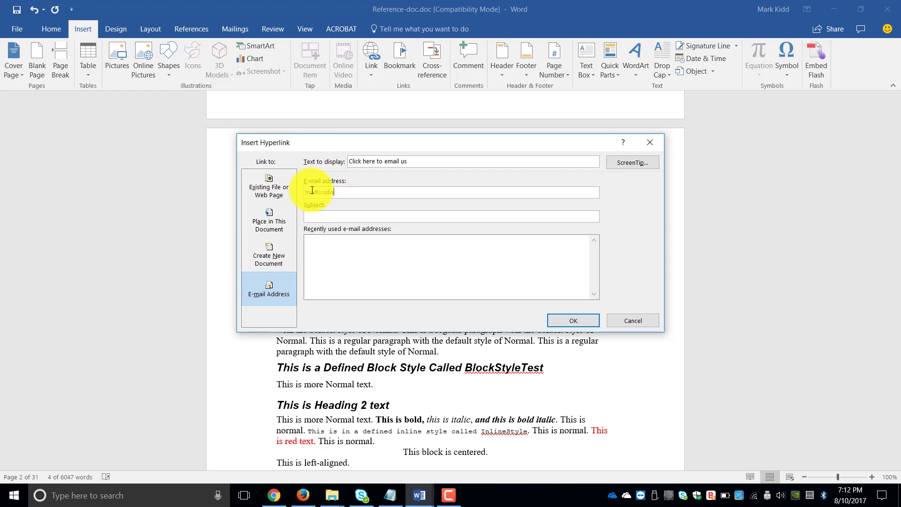
left_click(310, 214)
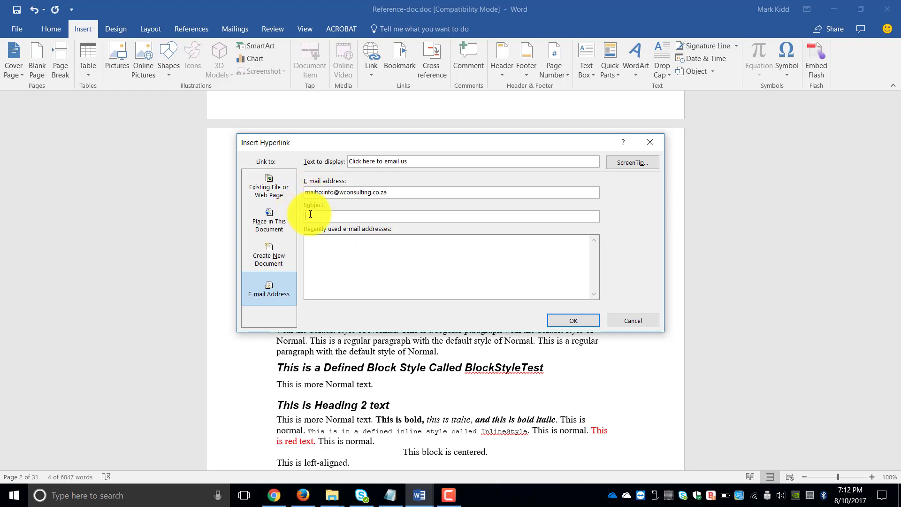
type("Query from document")
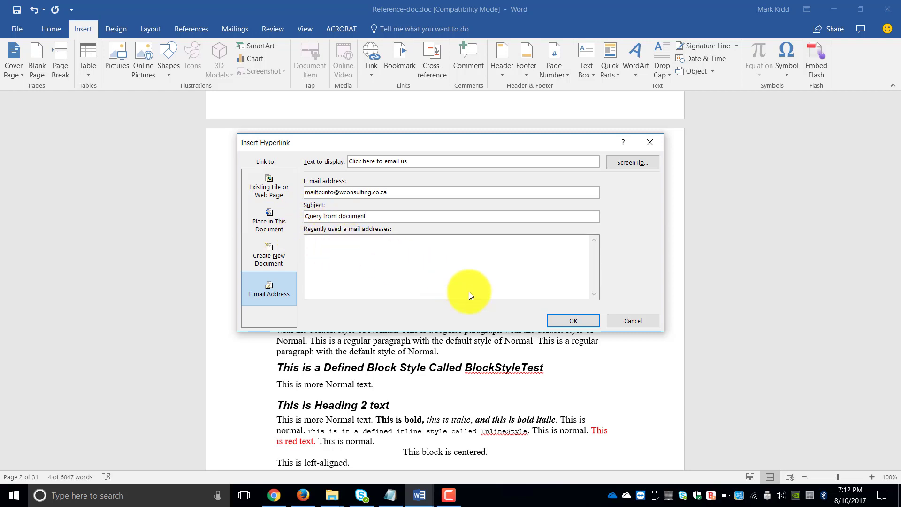
left_click(559, 323)
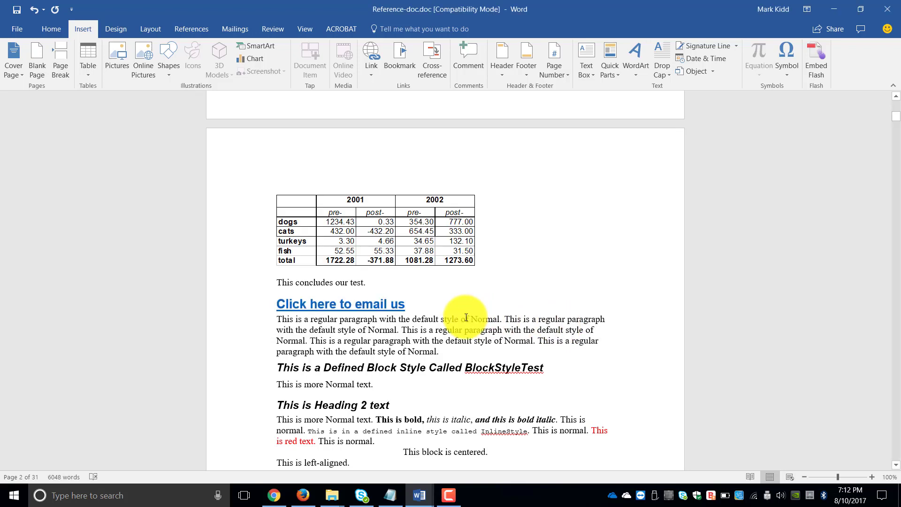
mouse_move(371, 305)
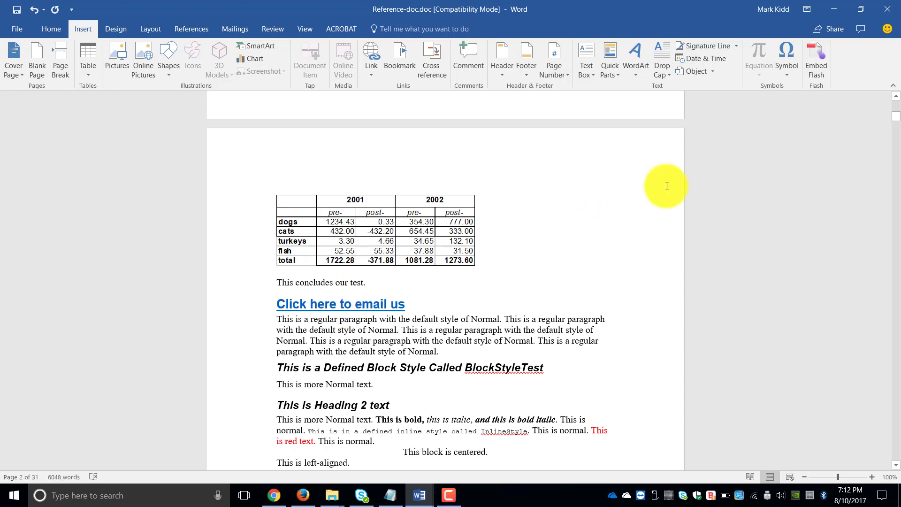
left_click_drag(894, 123, 894, 105)
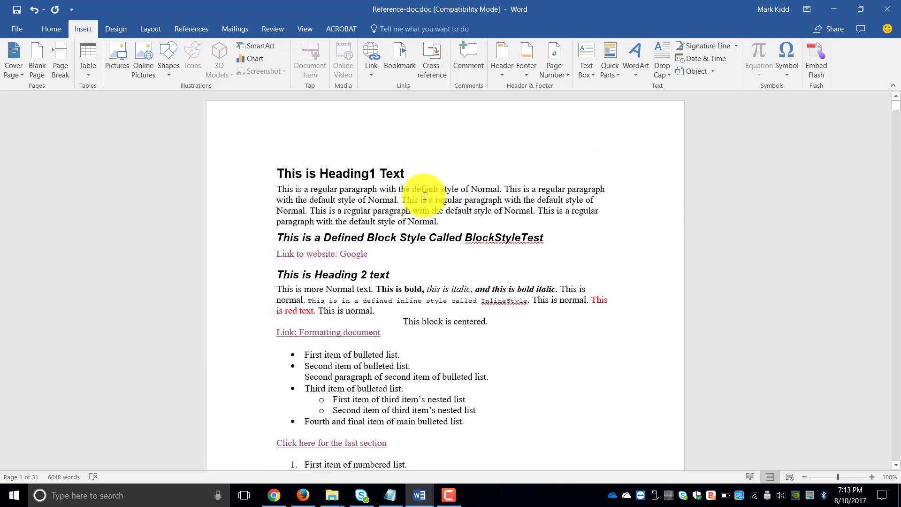